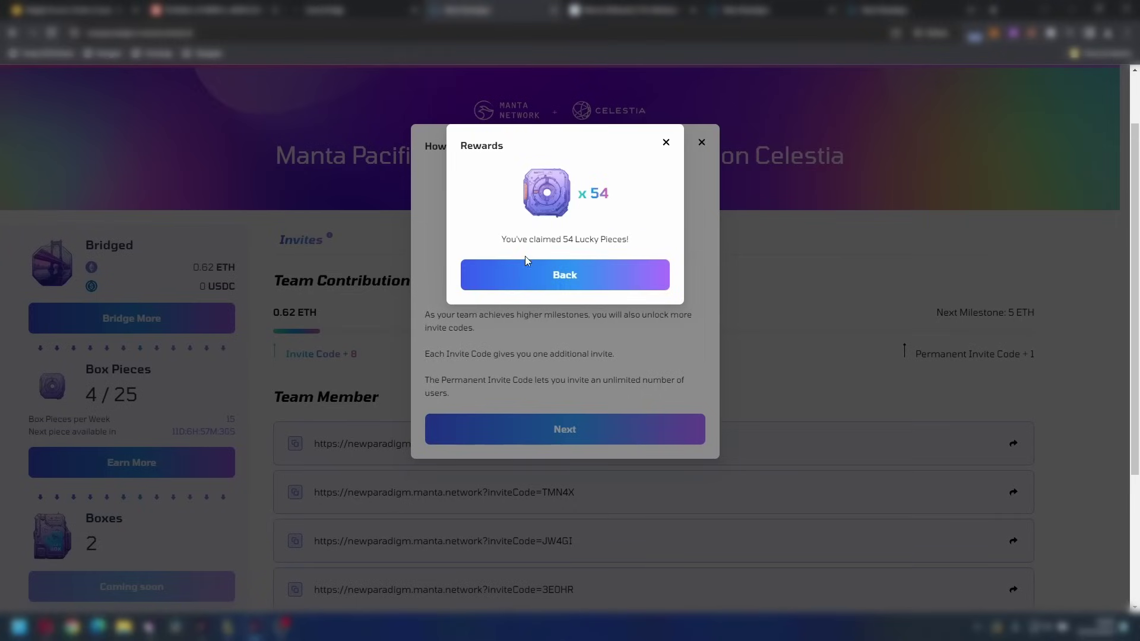
Step: Dismiss the claimed Lucky Pieces reward and review the team contribution, box pieces and boxes on the New Paradigm dashboard
{"action": "left_click_drag", "start_coordinate": [524, 256], "coordinate": [492, 217]}
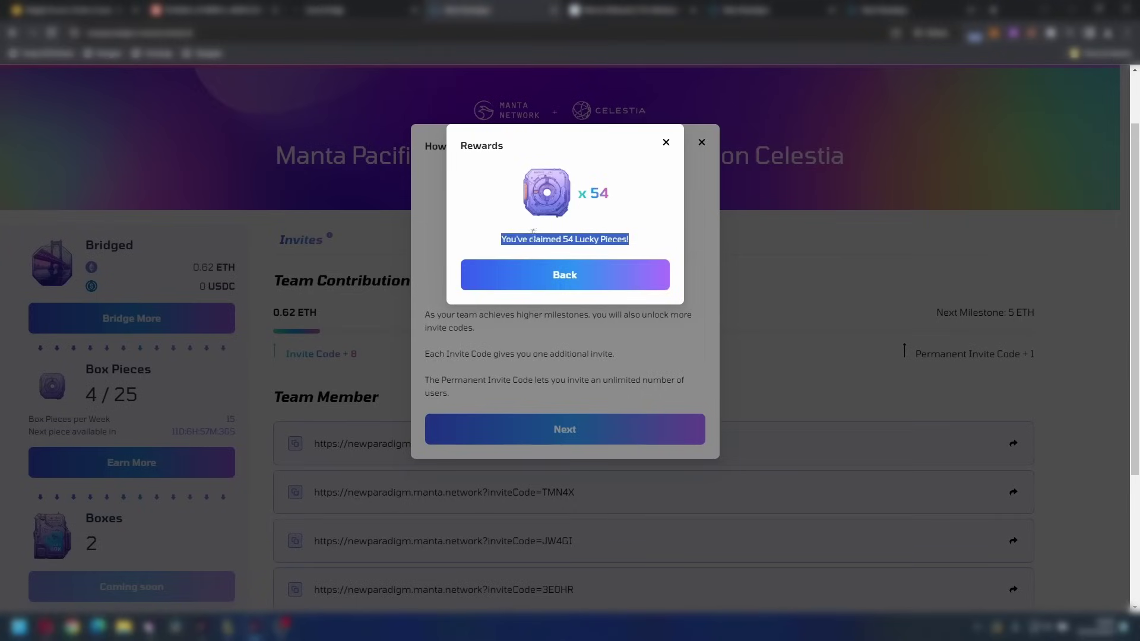
{"action": "left_click", "coordinate": [575, 279]}
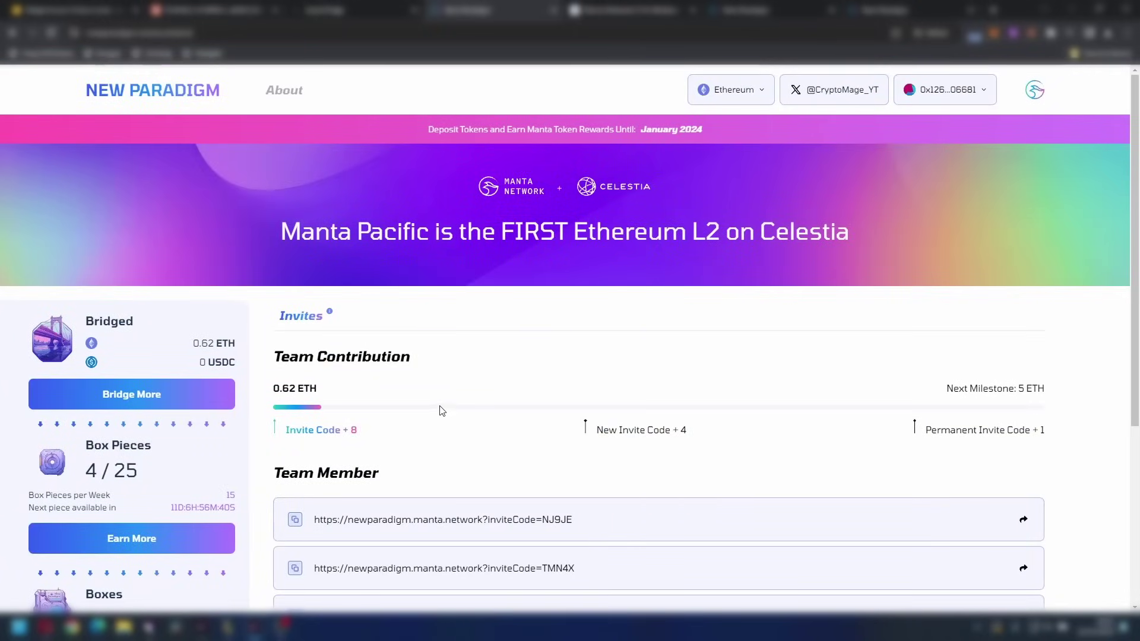
{"action": "left_click_drag", "start_coordinate": [273, 358], "coordinate": [444, 361]}
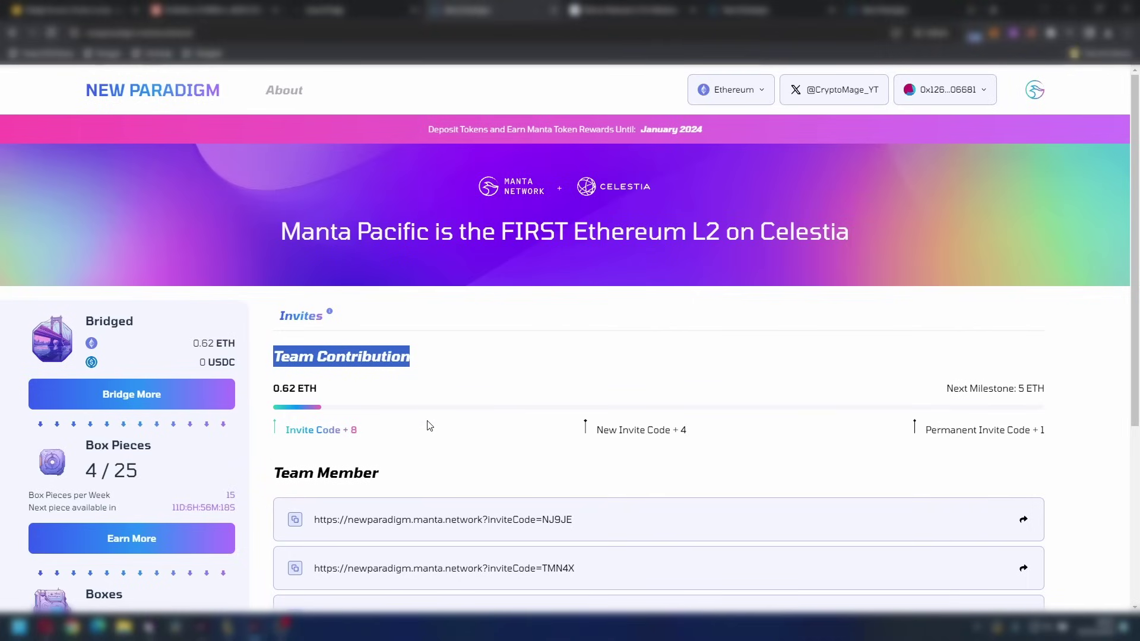
{"action": "scroll", "coordinate": [442, 415], "scroll_direction": "down", "scroll_amount": 2}
{"action": "left_click_drag", "start_coordinate": [237, 225], "coordinate": [153, 269]}
{"action": "scroll", "coordinate": [153, 269], "scroll_direction": "down", "scroll_amount": 2}
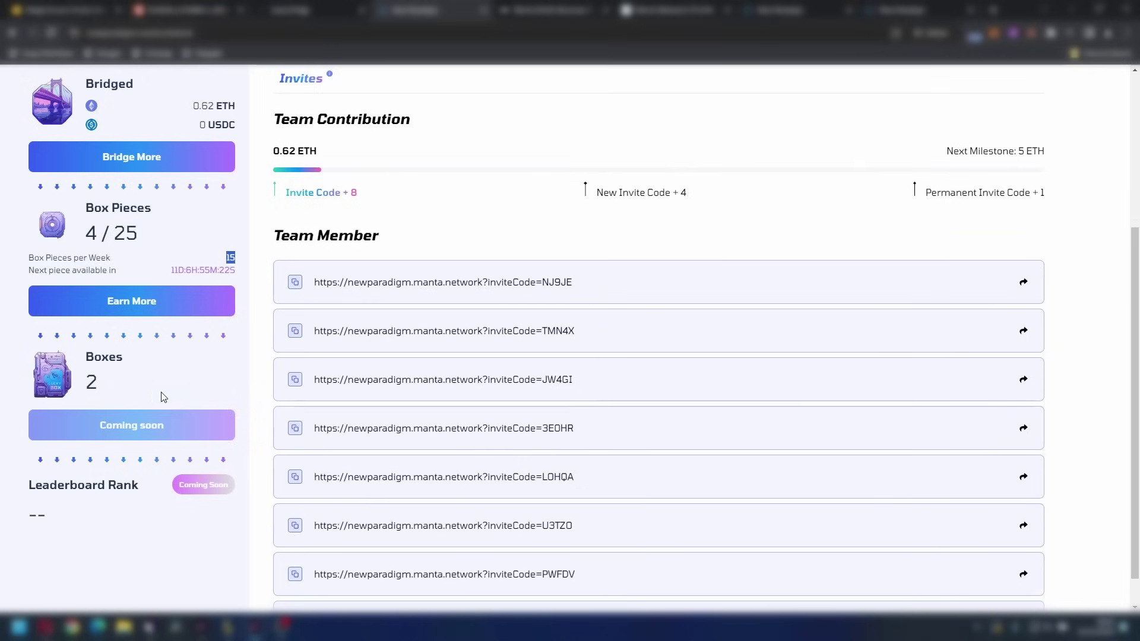
{"action": "scroll", "coordinate": [151, 395], "scroll_direction": "down", "scroll_amount": 1}
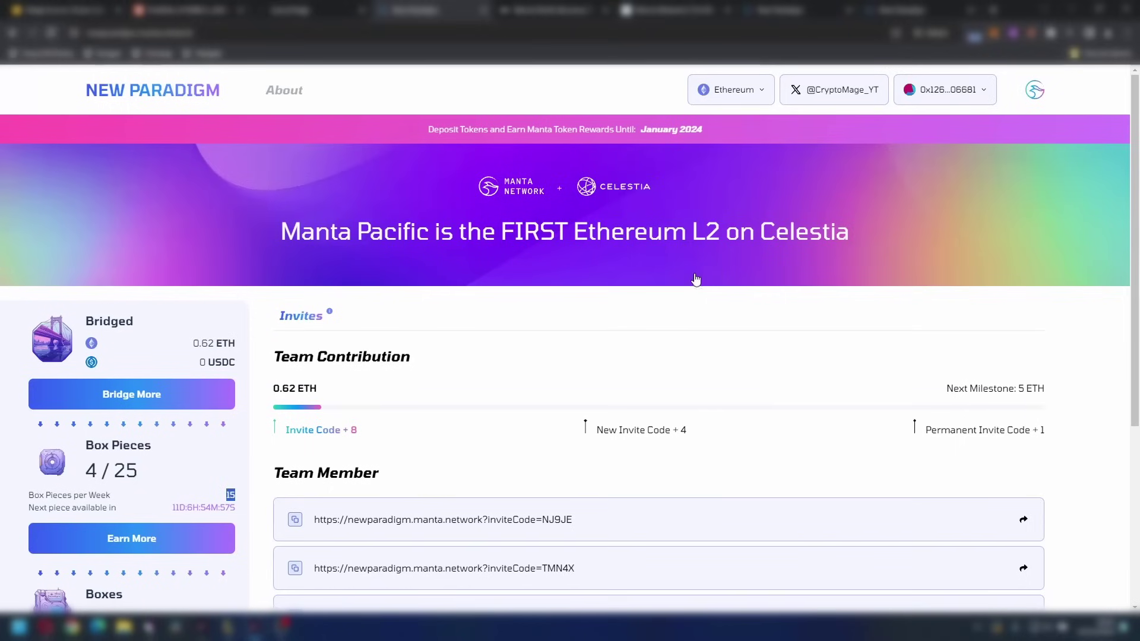
Step: Change the New Paradigm site's network to Manta Pacific and approve the network in MetaMask
{"action": "scroll", "coordinate": [695, 281], "scroll_direction": "up", "scroll_amount": 5}
{"action": "left_click", "coordinate": [751, 99]}
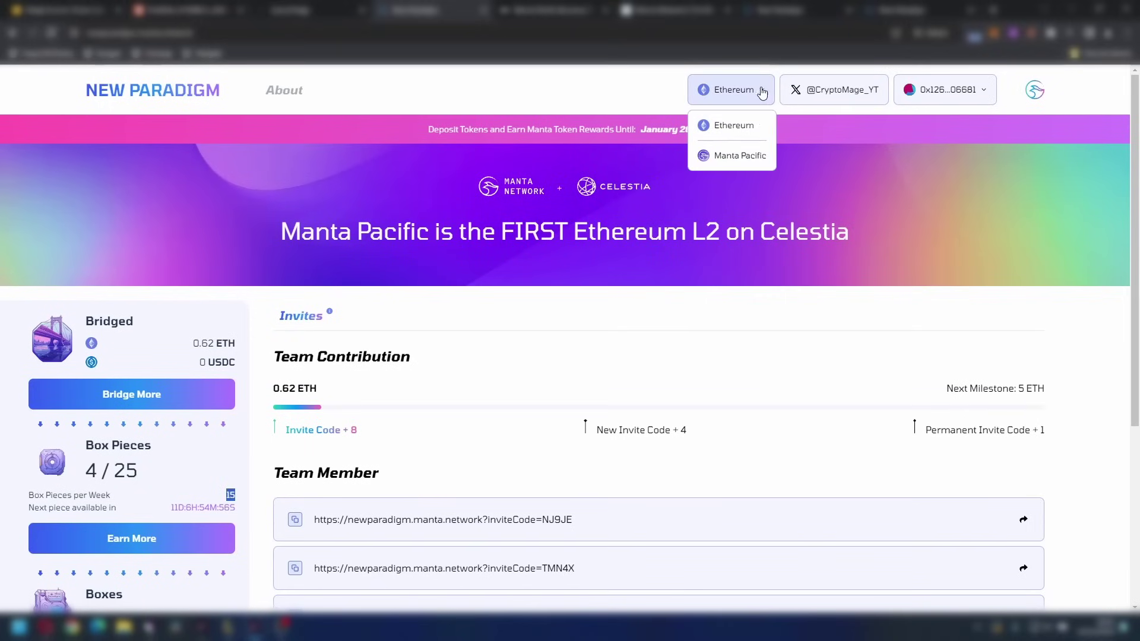
{"action": "left_click", "coordinate": [726, 158]}
{"action": "scroll", "coordinate": [871, 382], "scroll_direction": "down", "scroll_amount": 3}
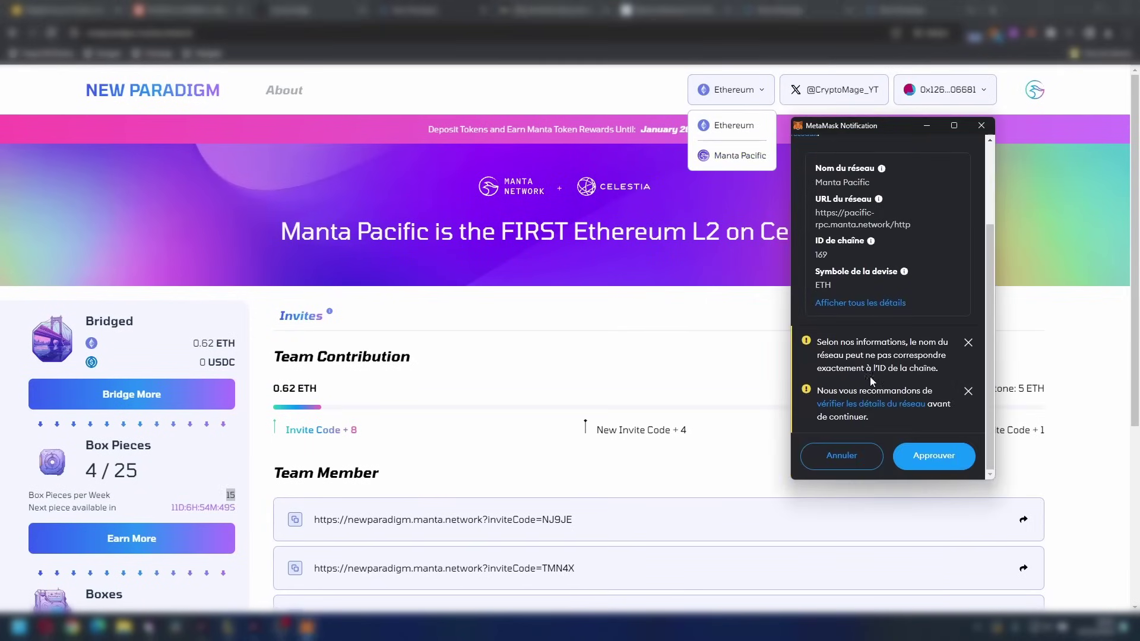
{"action": "left_click", "coordinate": [924, 455]}
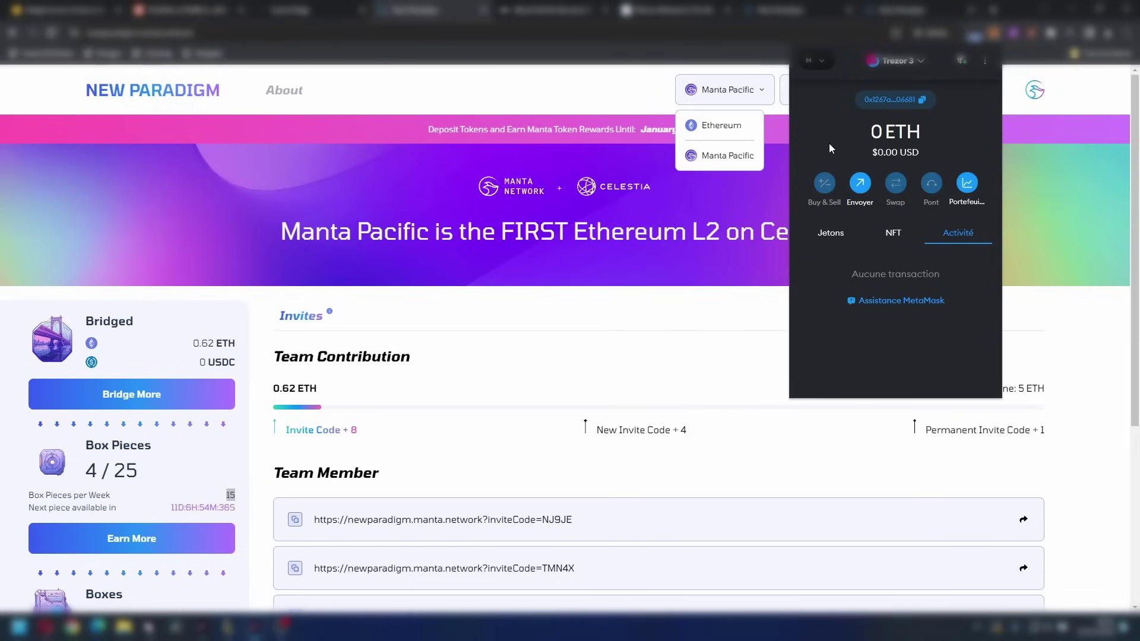
{"action": "key", "text": "Escape"}
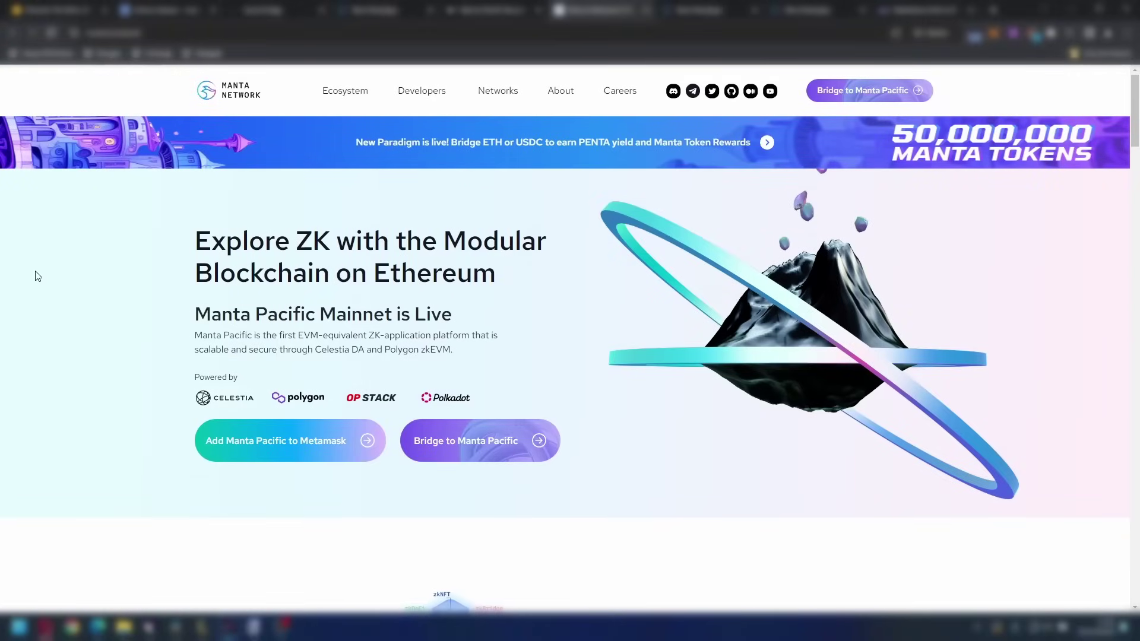
Step: Switch to Orbiter Finance, send 0.015 ETH from zkSync Era to Manta and confirm the transfer in MetaMask
{"action": "key", "text": "alt+shift+m"}
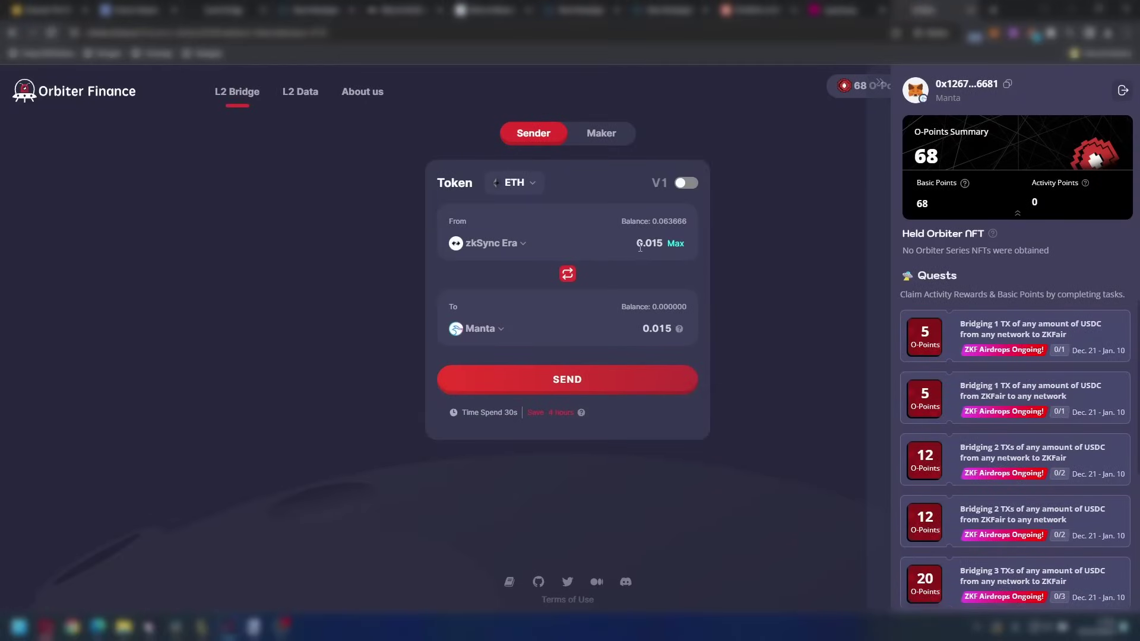
{"action": "left_click_drag", "start_coordinate": [639, 243], "coordinate": [661, 244]}
{"action": "left_click", "coordinate": [568, 384]}
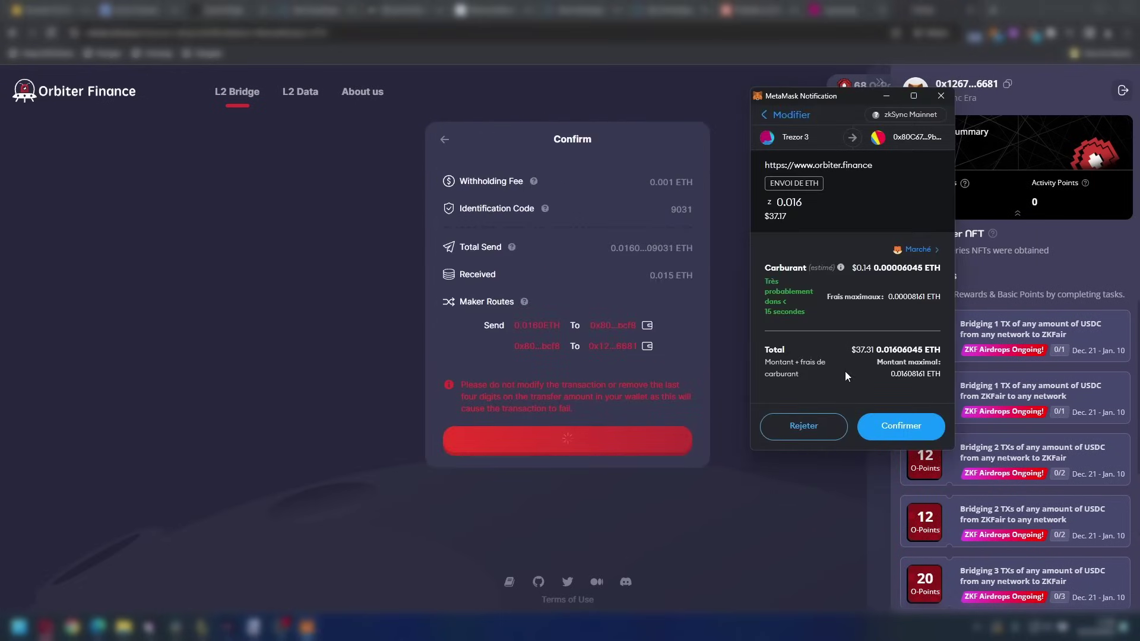
{"action": "left_click", "coordinate": [893, 431]}
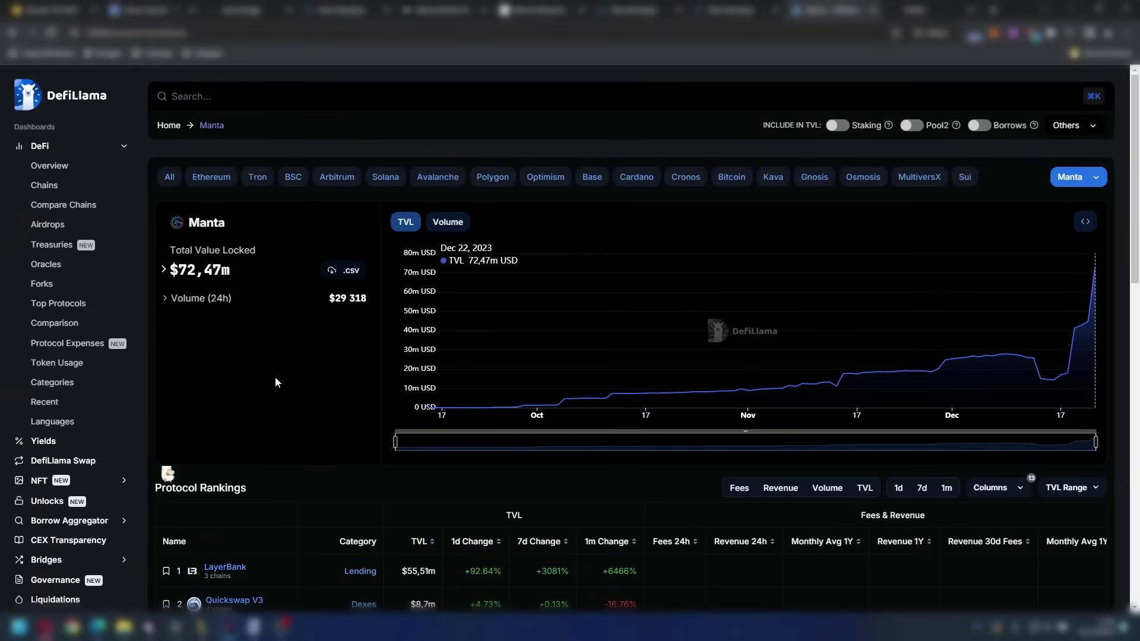
Step: Examine Manta's protocol rankings on DefiLlama, then LayerBank's markets and its $Manta incentive rules for supplying, borrowing and staking
{"action": "scroll", "coordinate": [256, 407], "scroll_direction": "down", "scroll_amount": 5}
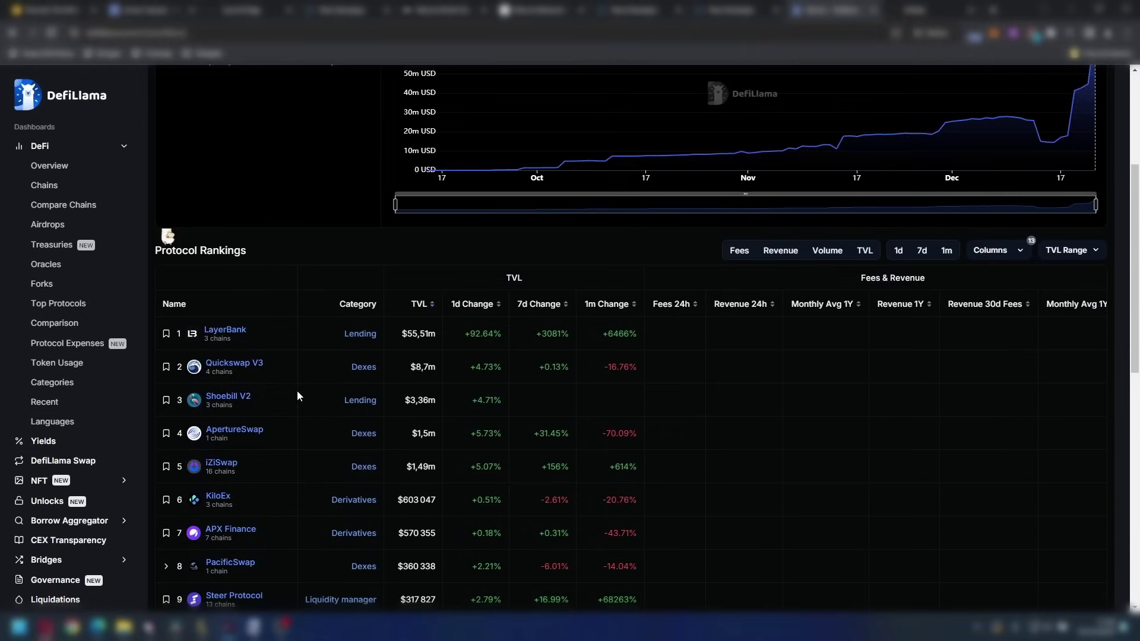
{"action": "scroll", "coordinate": [320, 403], "scroll_direction": "down", "scroll_amount": 1}
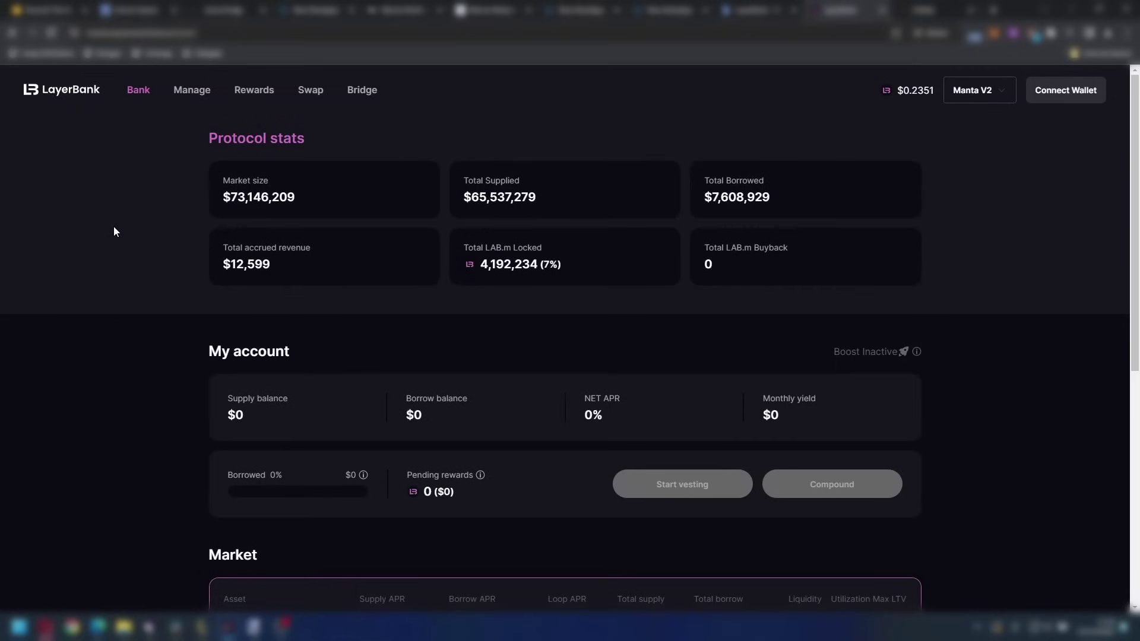
{"action": "scroll", "coordinate": [107, 232], "scroll_direction": "down", "scroll_amount": 7}
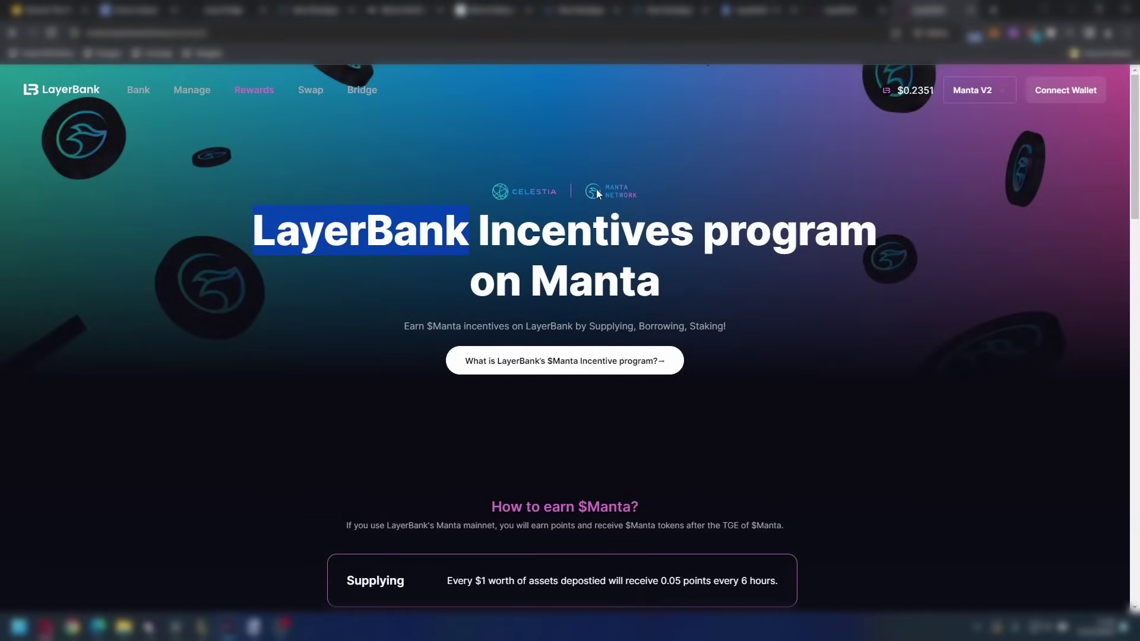
{"action": "triple_click", "coordinate": [406, 326]}
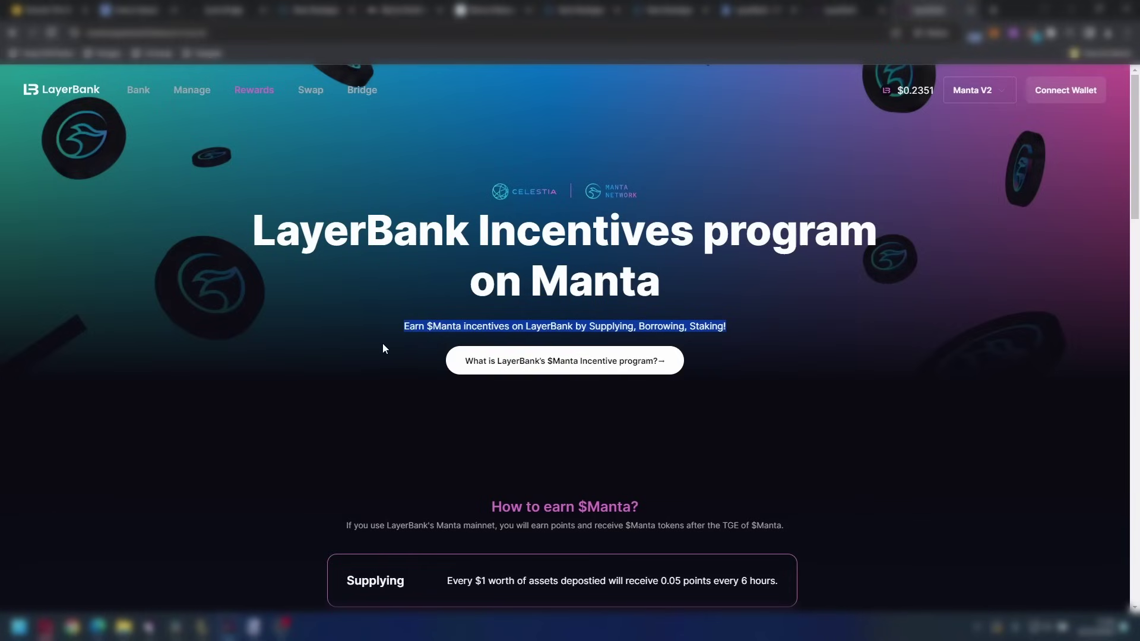
{"action": "scroll", "coordinate": [376, 344], "scroll_direction": "down", "scroll_amount": 6}
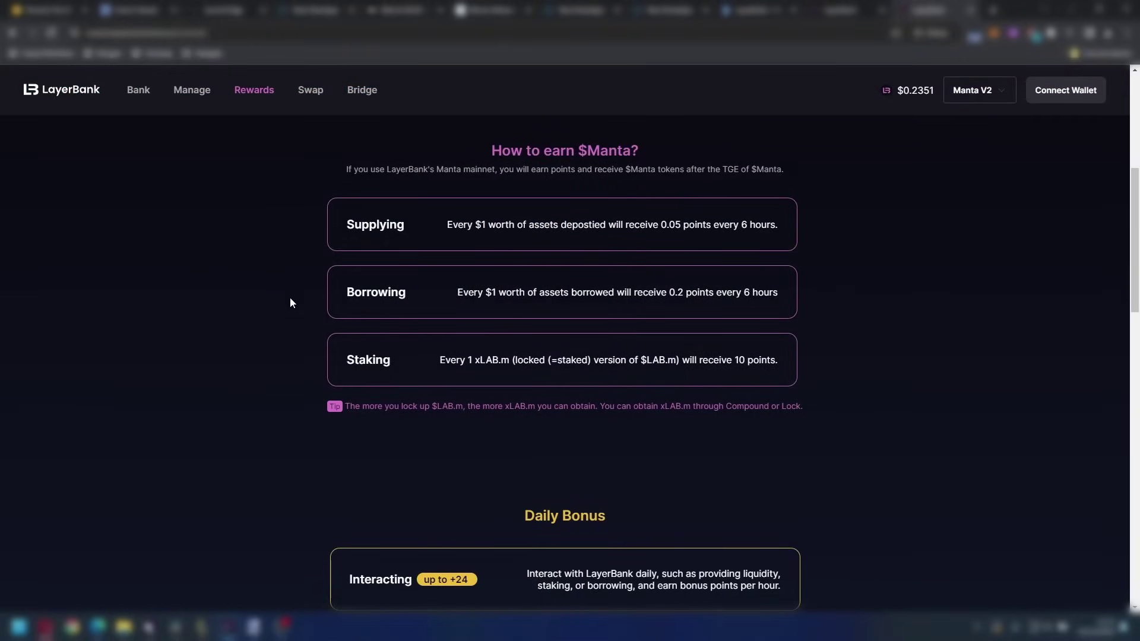
{"action": "triple_click", "coordinate": [537, 223]}
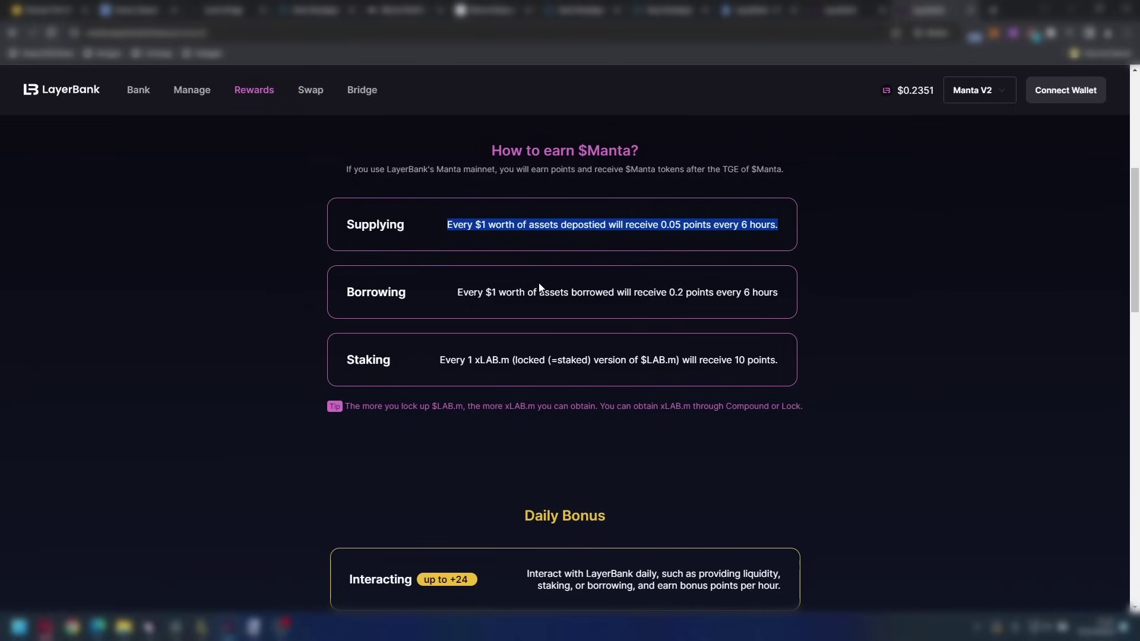
{"action": "scroll", "coordinate": [218, 309], "scroll_direction": "down", "scroll_amount": 9}
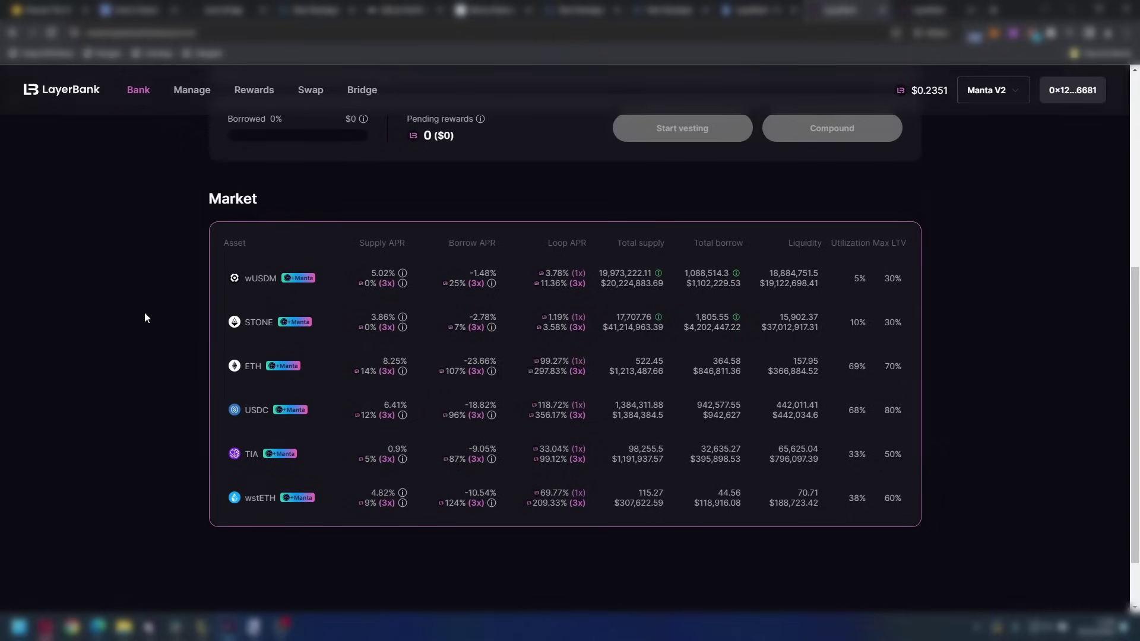
Step: Open the STONE market on LayerBank for supplying the full wallet balance and disable Looping
{"action": "left_click", "coordinate": [342, 332]}
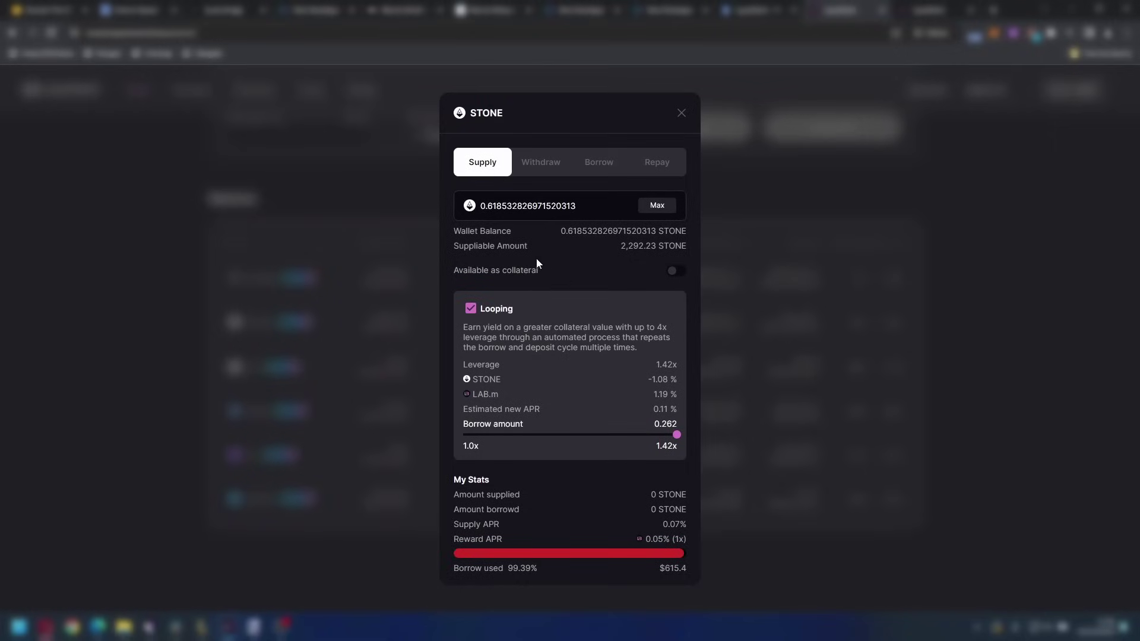
{"action": "left_click", "coordinate": [470, 309]}
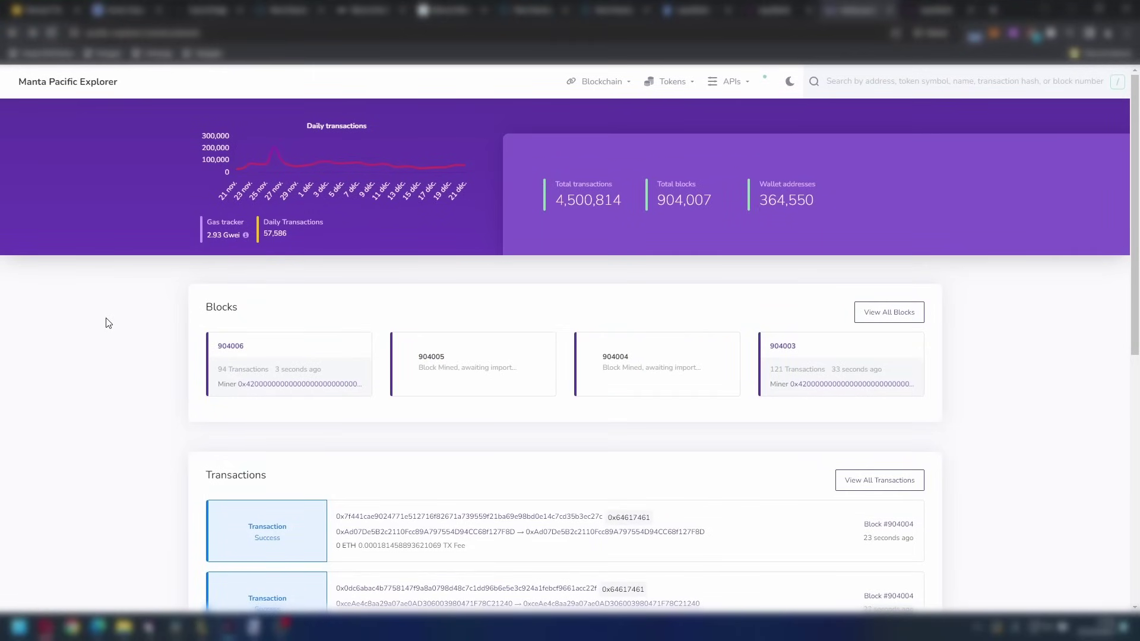
Step: Switch to the Manta Pacific Explorer and examine a recent transaction's gas details and raw input data
{"action": "scroll", "coordinate": [92, 336], "scroll_direction": "down", "scroll_amount": 4}
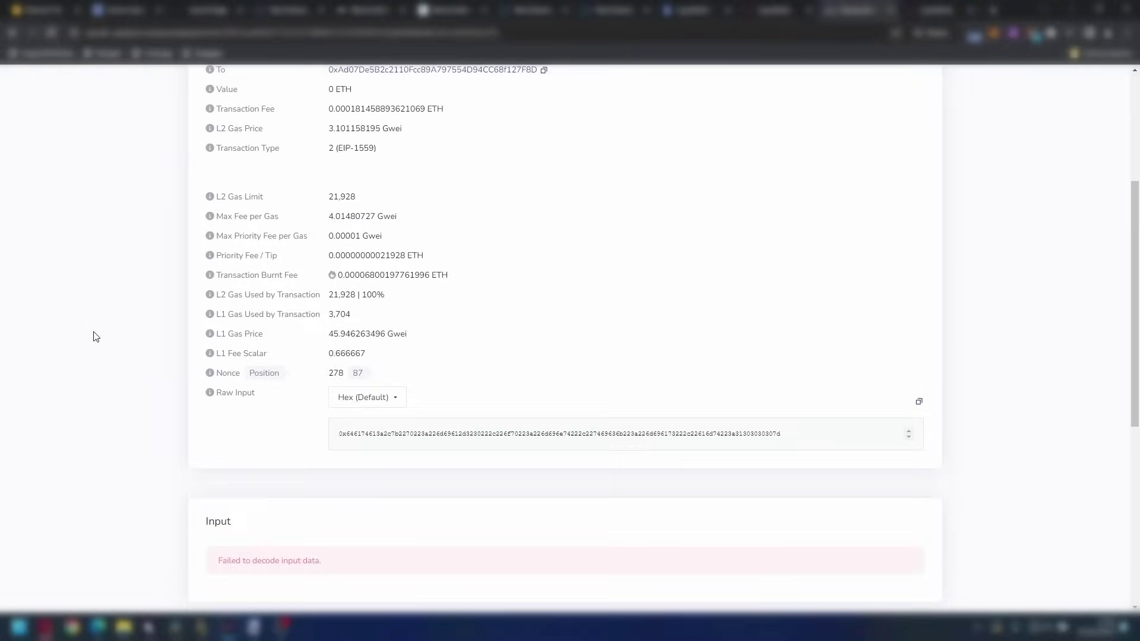
{"action": "scroll", "coordinate": [96, 337], "scroll_direction": "down", "scroll_amount": 1}
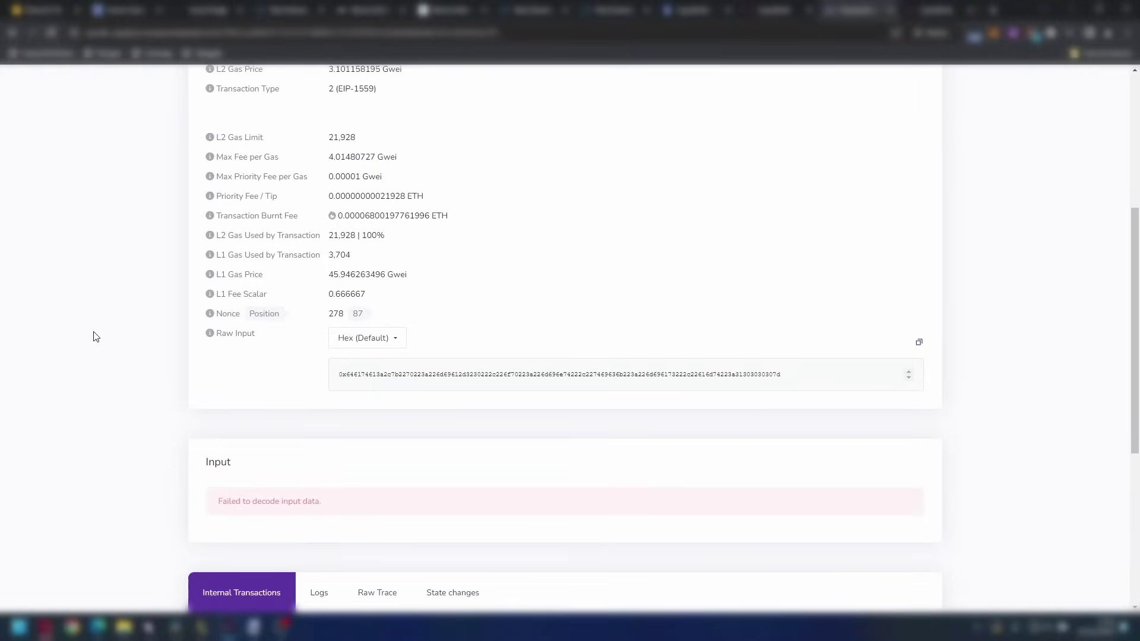
{"action": "double_click", "coordinate": [519, 375]}
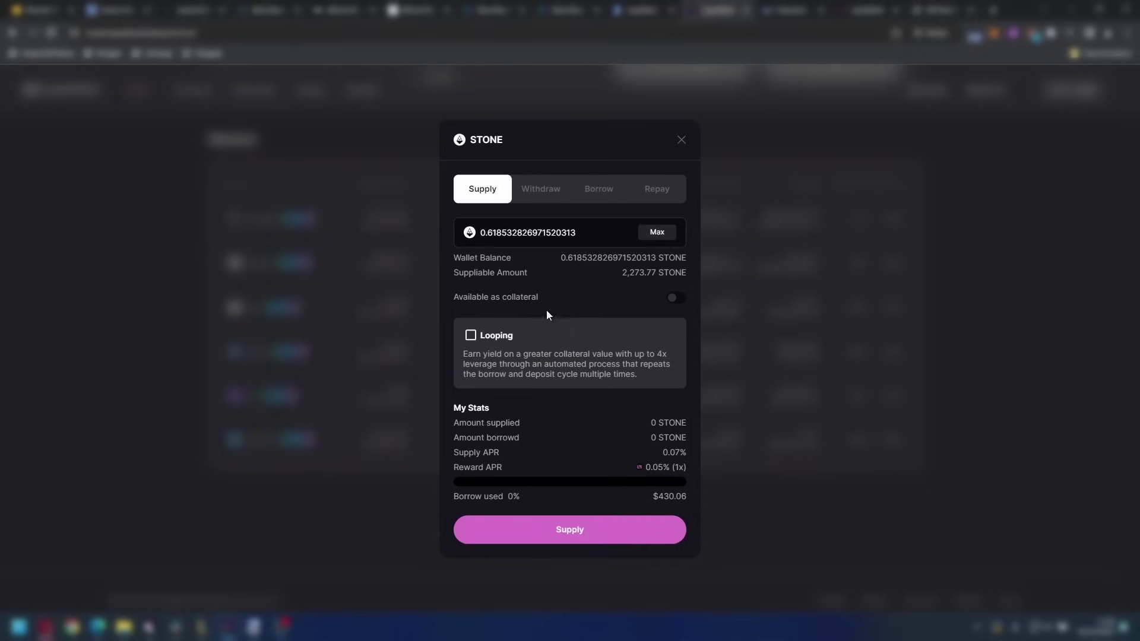
Step: Supply 0.618532826971520313 STONE on LayerBank, check the network fee and confirm the transaction in MetaMask
{"action": "left_click", "coordinate": [576, 532]}
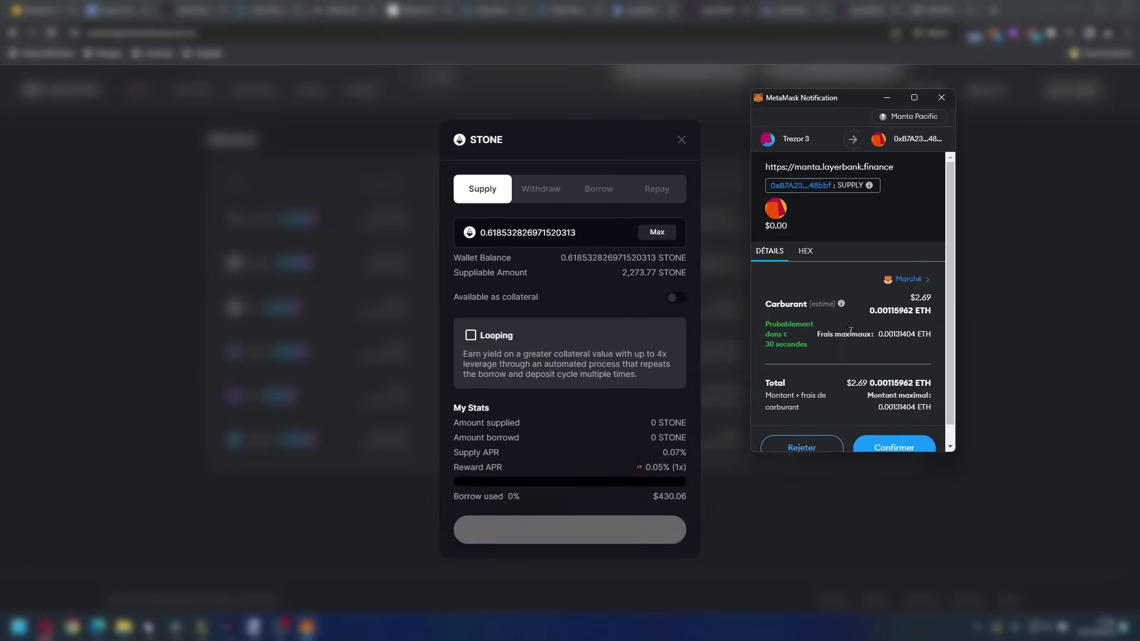
{"action": "left_click_drag", "start_coordinate": [912, 298], "coordinate": [933, 297]}
{"action": "scroll", "coordinate": [868, 355], "scroll_direction": "down", "scroll_amount": 1}
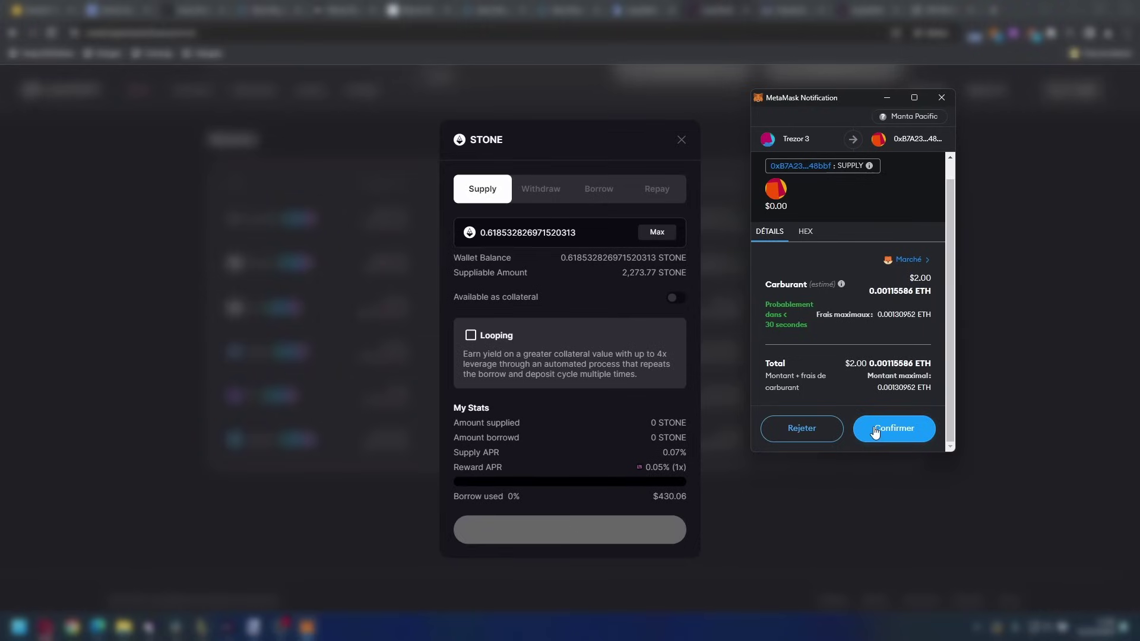
{"action": "left_click", "coordinate": [875, 432]}
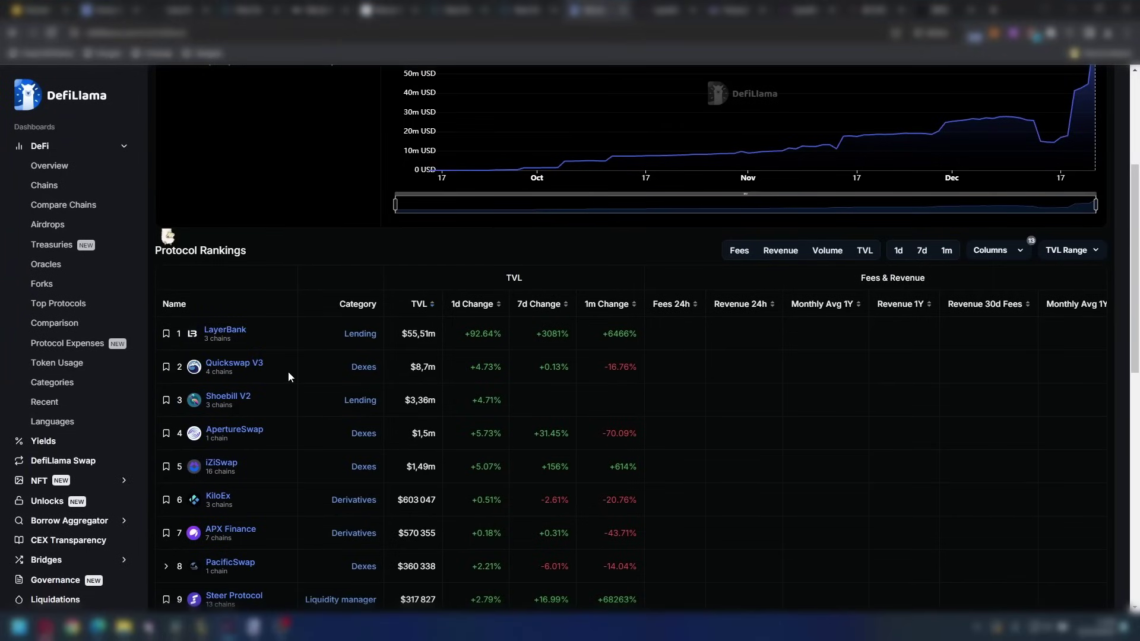
Step: Open Quickswap V3 from the DefiLlama rankings and check the swap quote for 0.62 STONE to ETH
{"action": "left_click", "coordinate": [281, 373]}
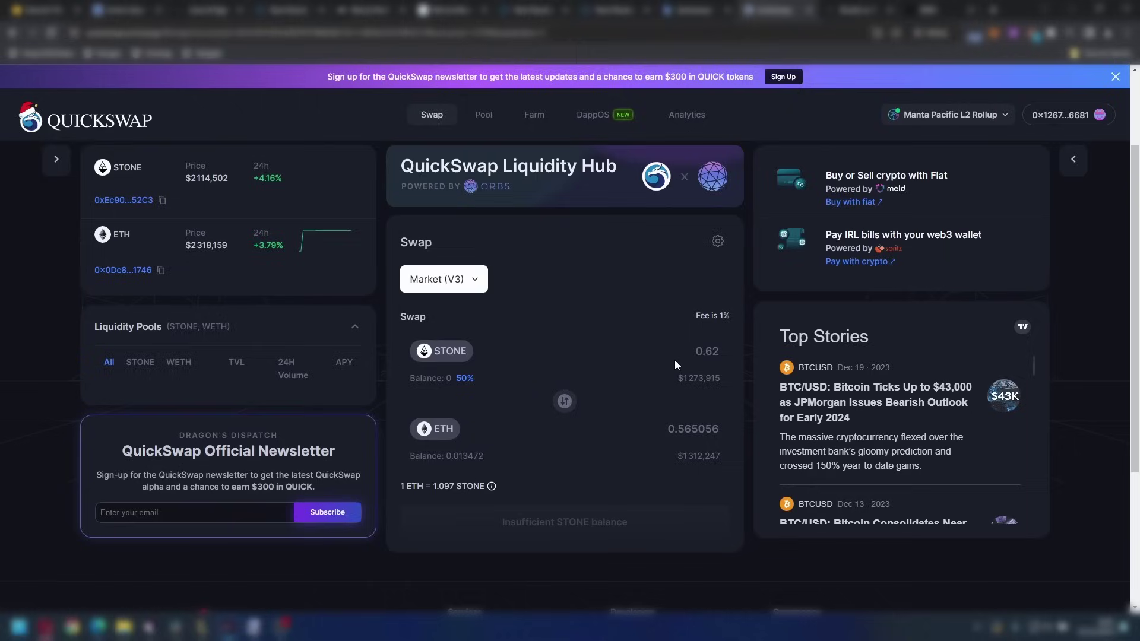
{"action": "double_click", "coordinate": [691, 429]}
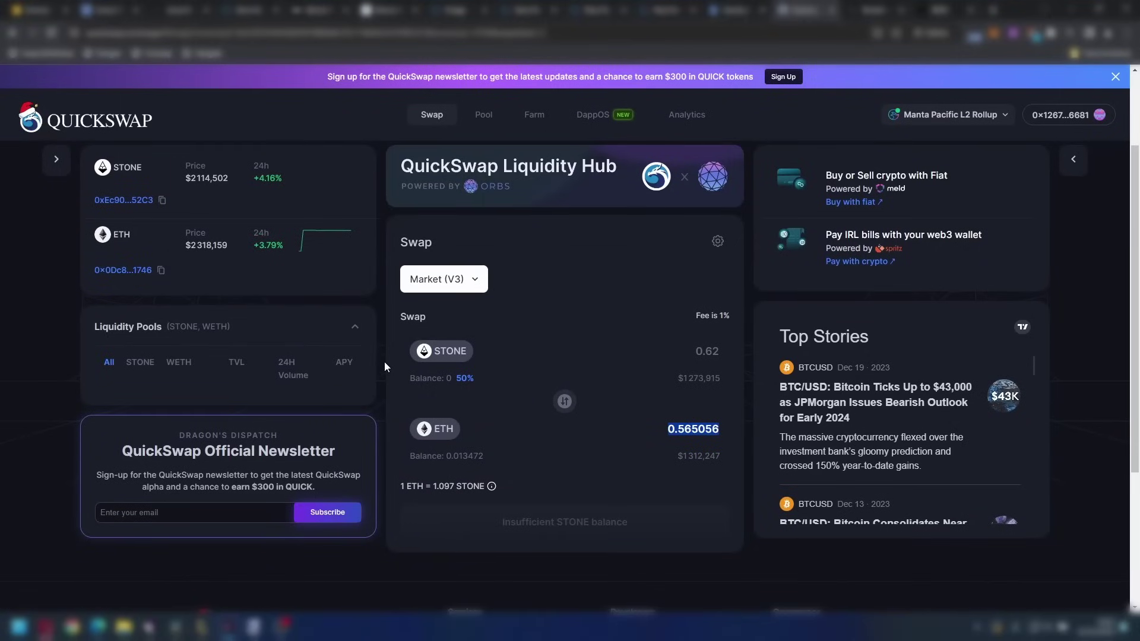
{"action": "left_click", "coordinate": [564, 402]}
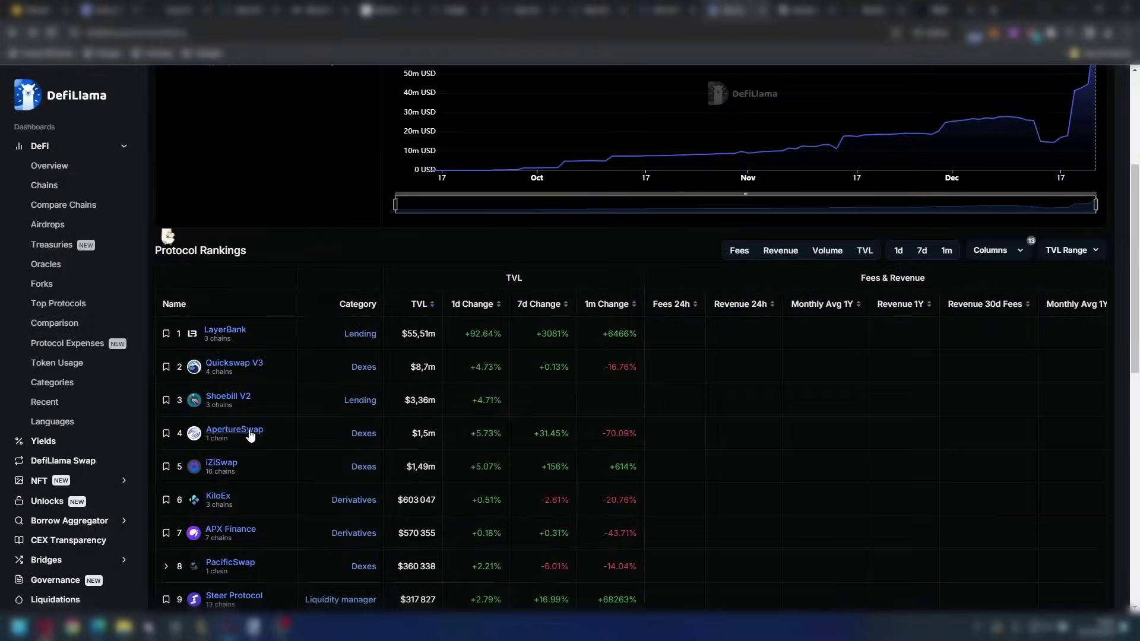
Step: Open ApertureSwap from the DefiLlama rankings, set its network to Manta Pacific and view the Airdrop Dash
{"action": "left_click", "coordinate": [247, 435]}
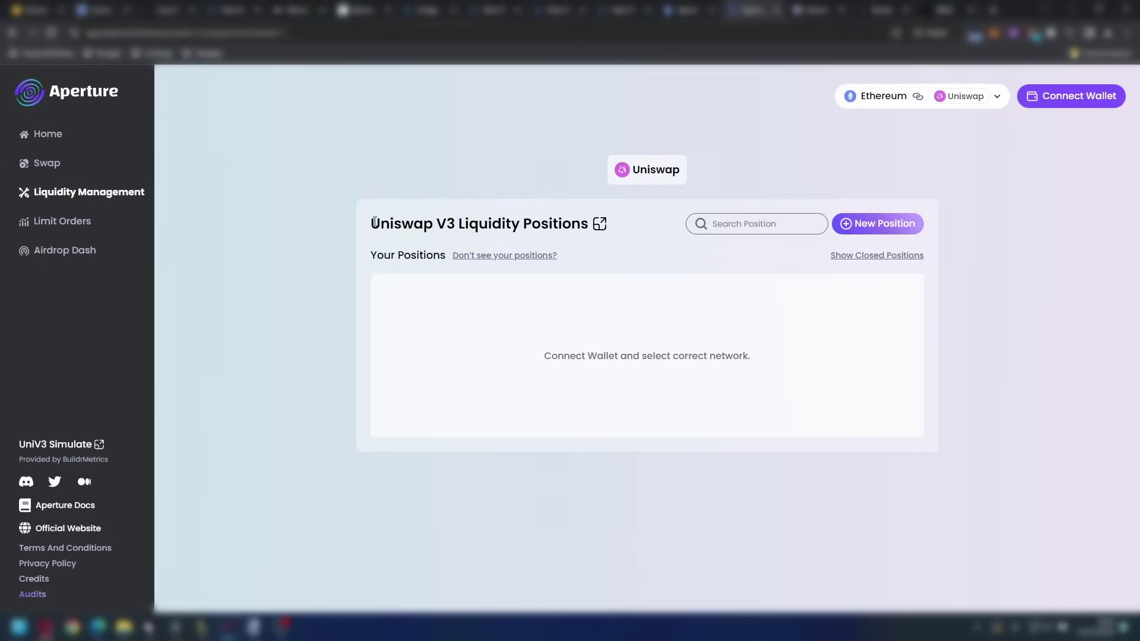
{"action": "left_click_drag", "start_coordinate": [371, 223], "coordinate": [589, 225]}
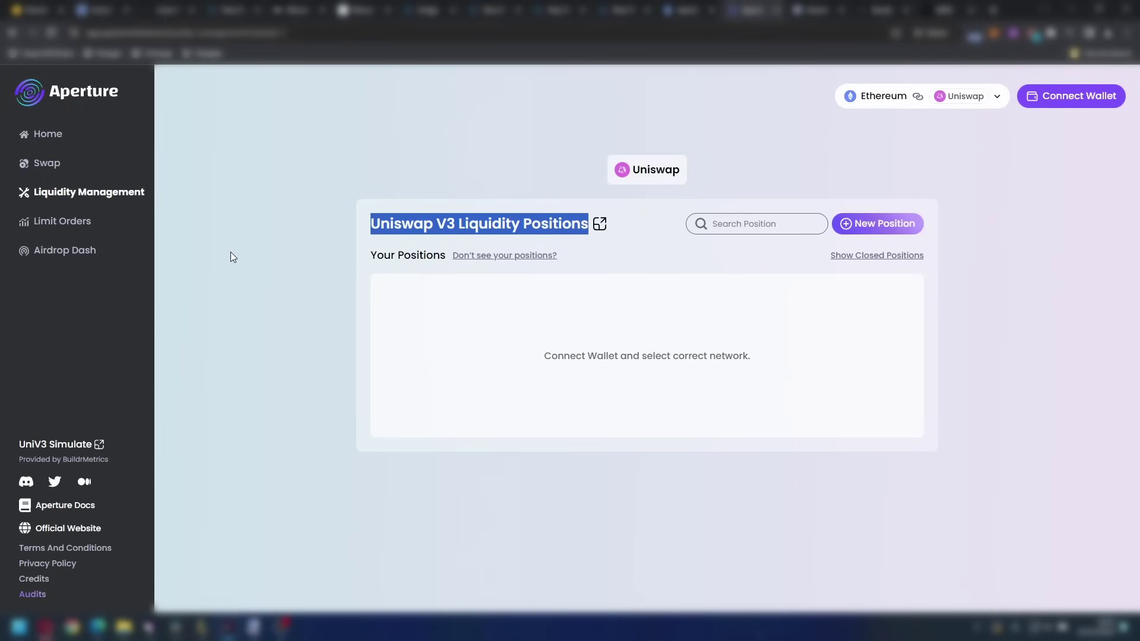
{"action": "left_click", "coordinate": [997, 97]}
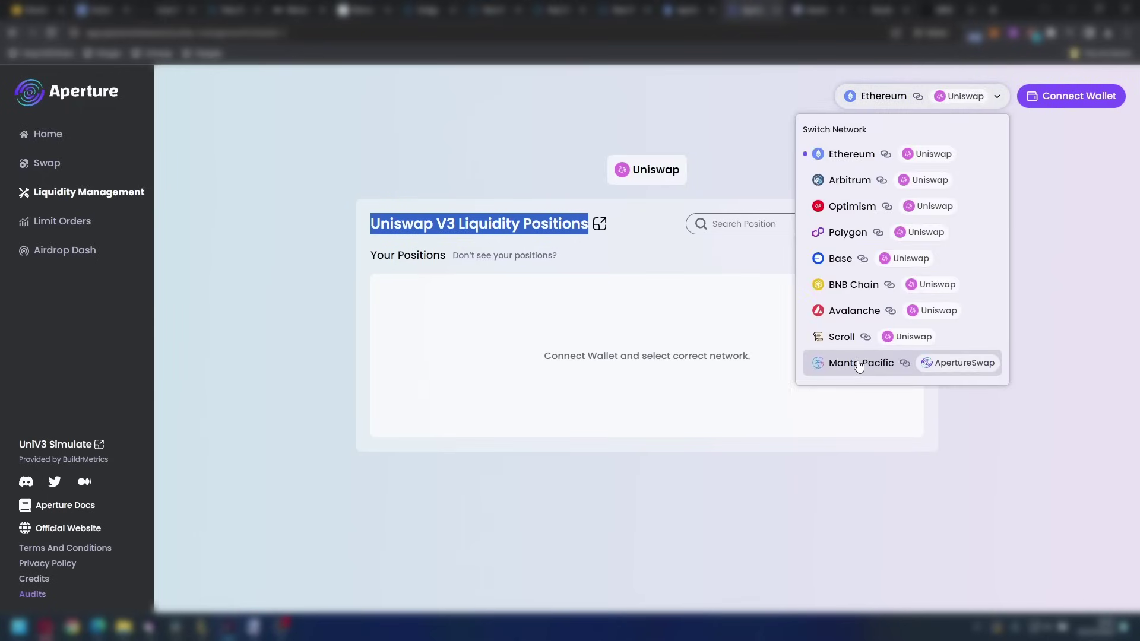
{"action": "left_click", "coordinate": [859, 363]}
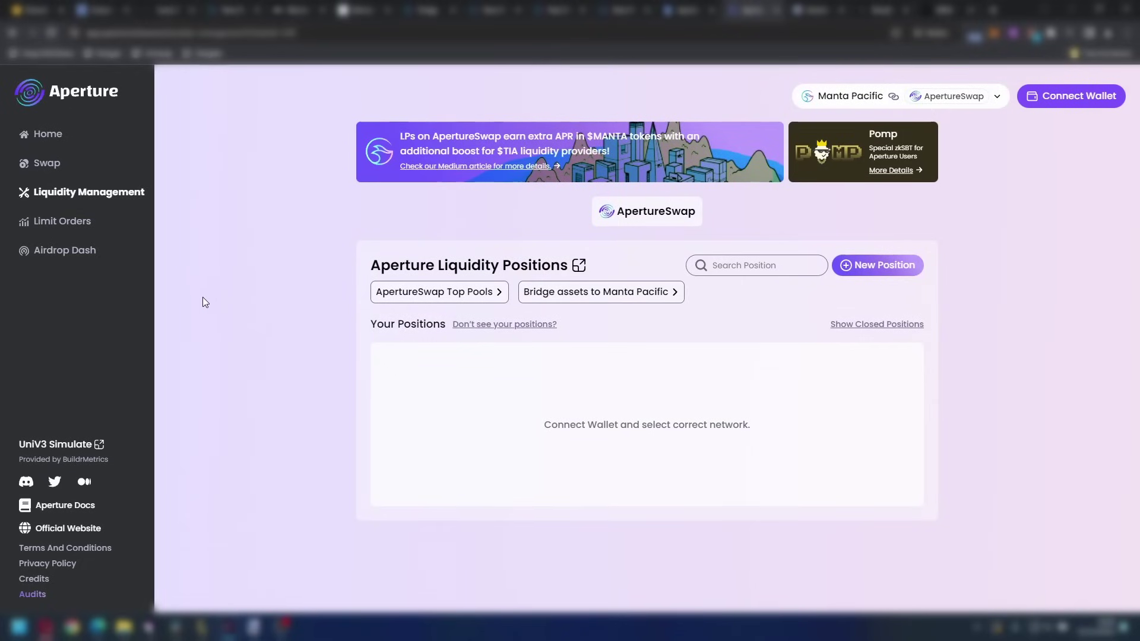
{"action": "left_click", "coordinate": [48, 251]}
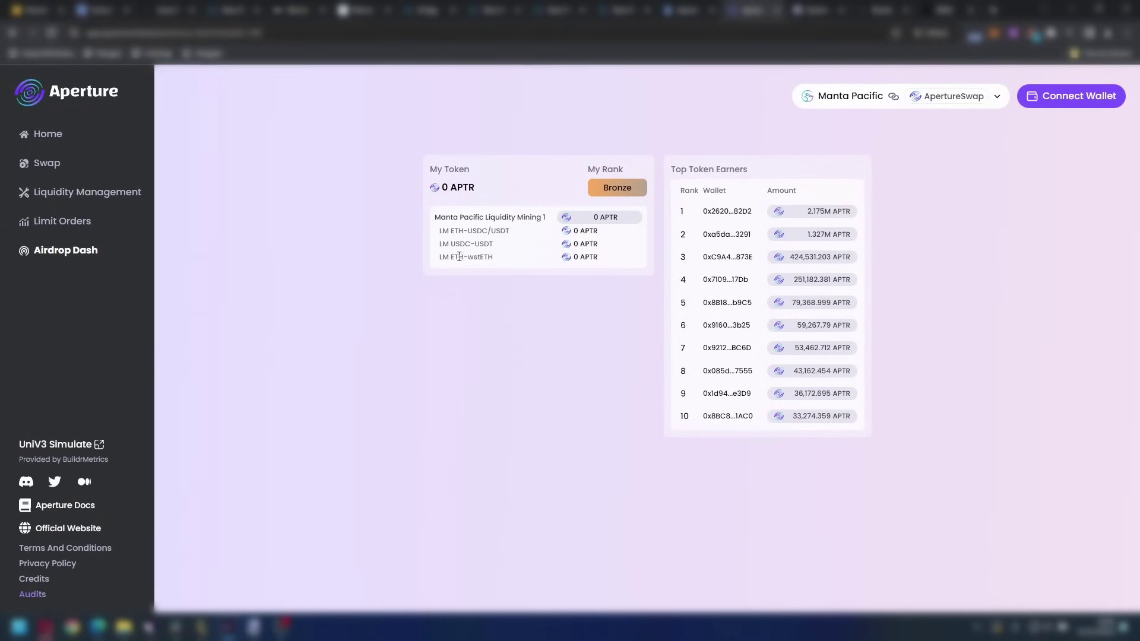
Step: Review ApertureSwap's liquidity mining pools, and open Shoebill V2 from the DefiLlama rankings to read its guide on leveraging STONE staking rewards
{"action": "left_click_drag", "start_coordinate": [434, 214], "coordinate": [535, 266]}
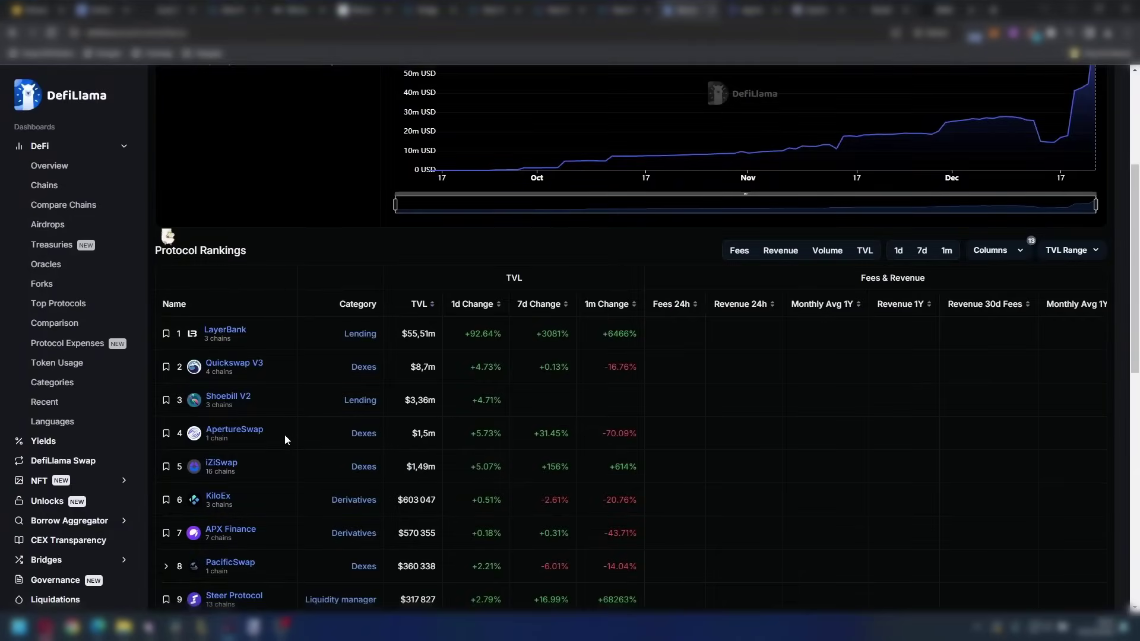
{"action": "left_click", "coordinate": [240, 400]}
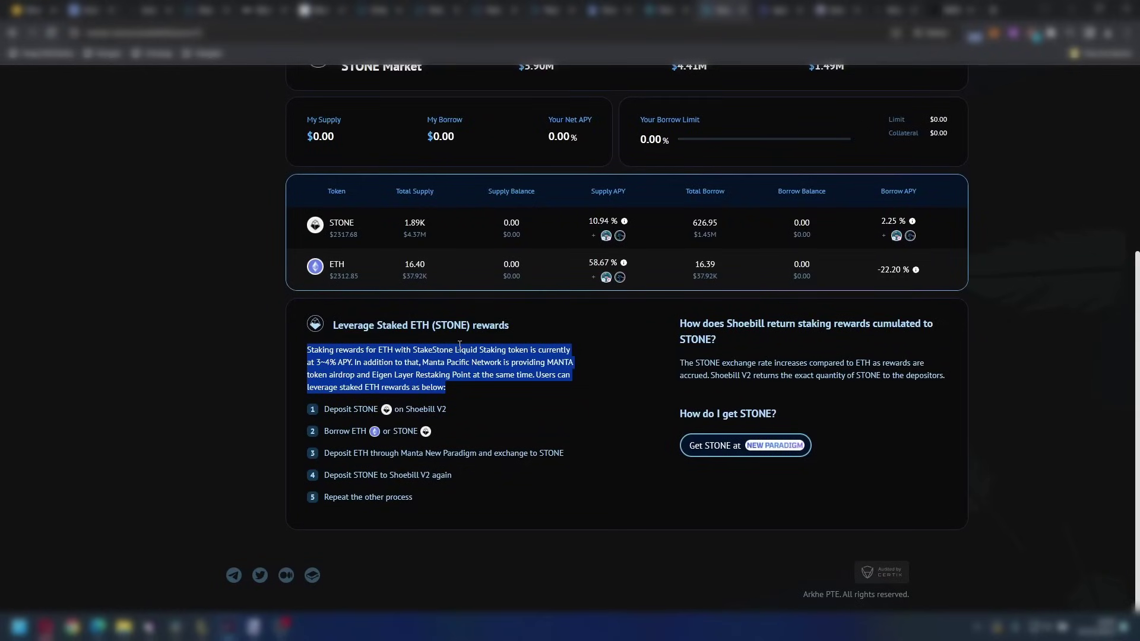
{"action": "left_click_drag", "start_coordinate": [470, 375], "coordinate": [372, 376]}
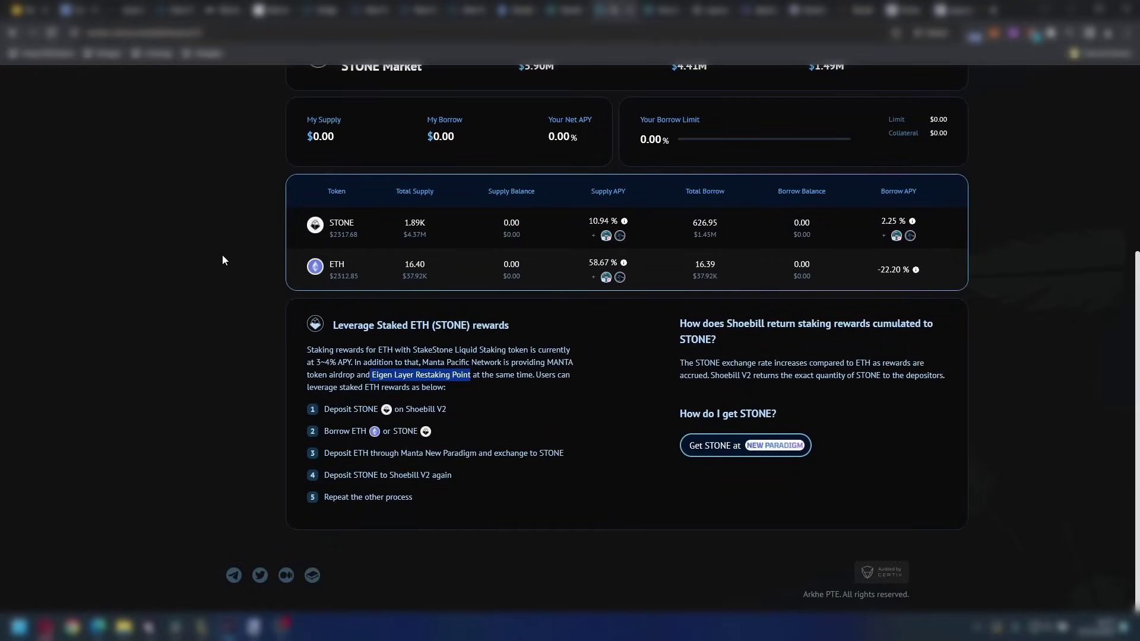
{"action": "left_click", "coordinate": [502, 453]}
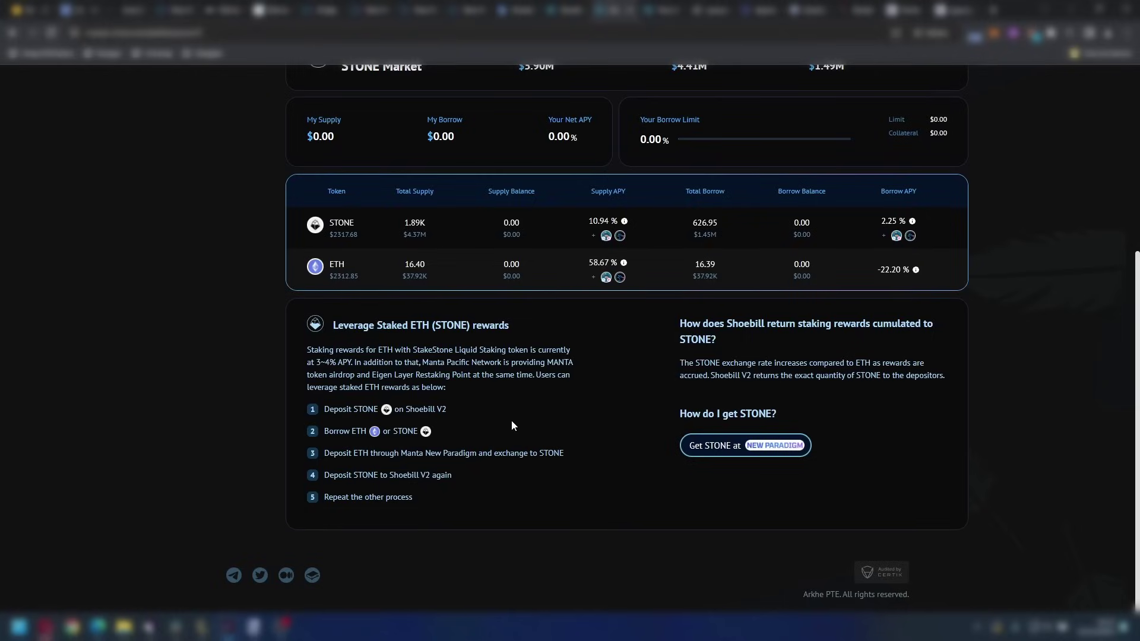
{"action": "left_click_drag", "start_coordinate": [316, 362], "coordinate": [353, 362]}
Step: Close the Shoebill V2 page and look through the lower-ranked protocols in the DefiLlama rankings
{"action": "key", "text": "ctrl+w"}
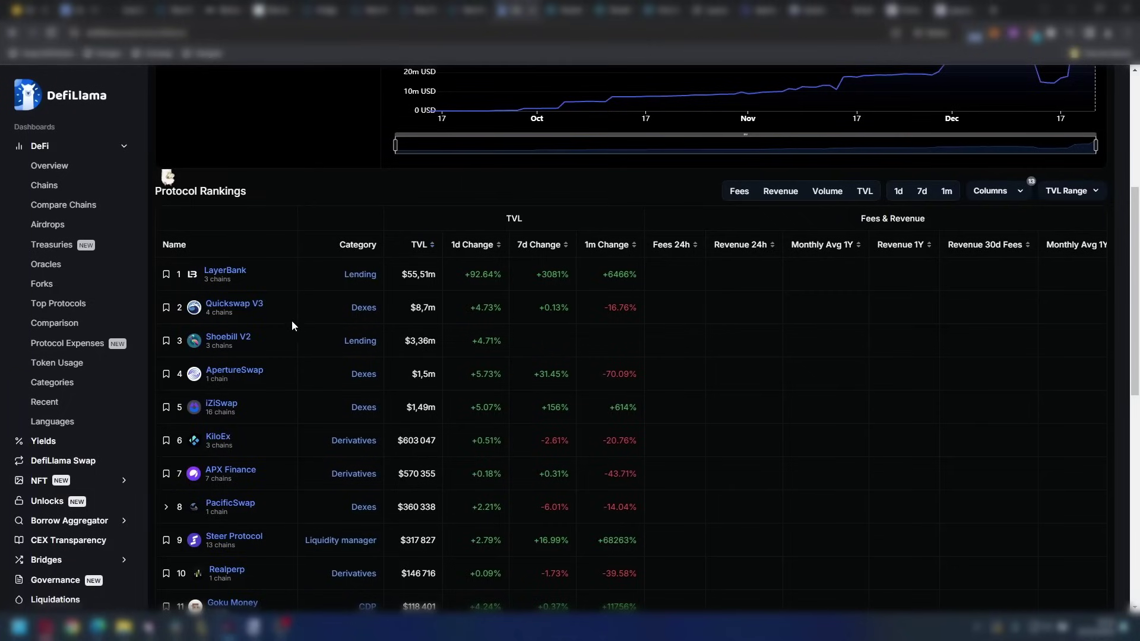
{"action": "scroll", "coordinate": [288, 420], "scroll_direction": "down", "scroll_amount": 2}
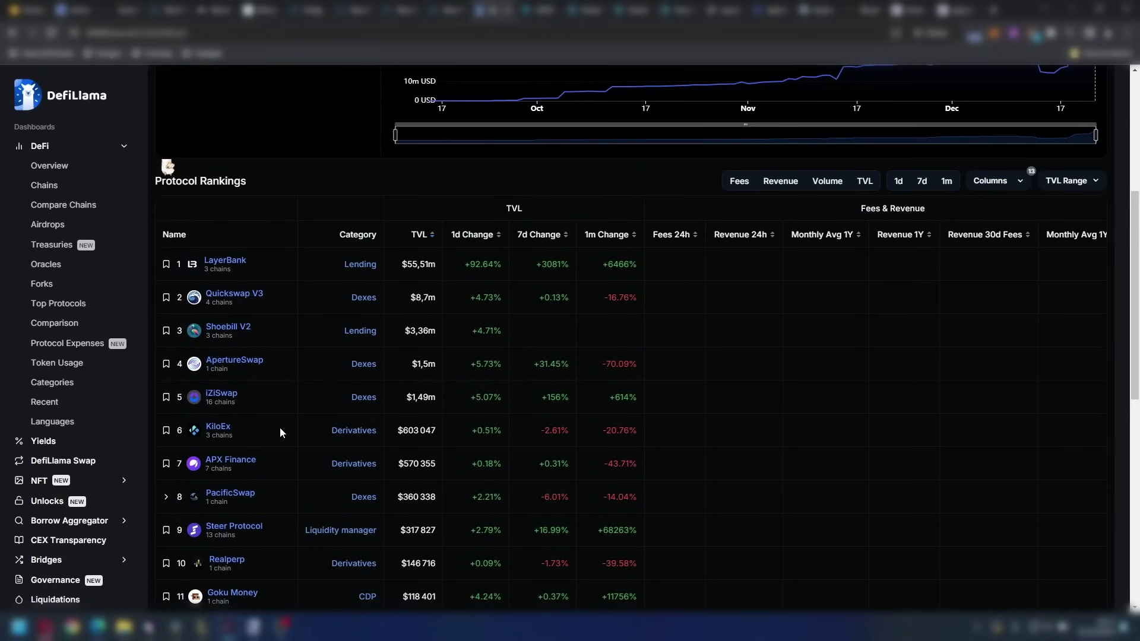
{"action": "scroll", "coordinate": [273, 524], "scroll_direction": "down", "scroll_amount": 5}
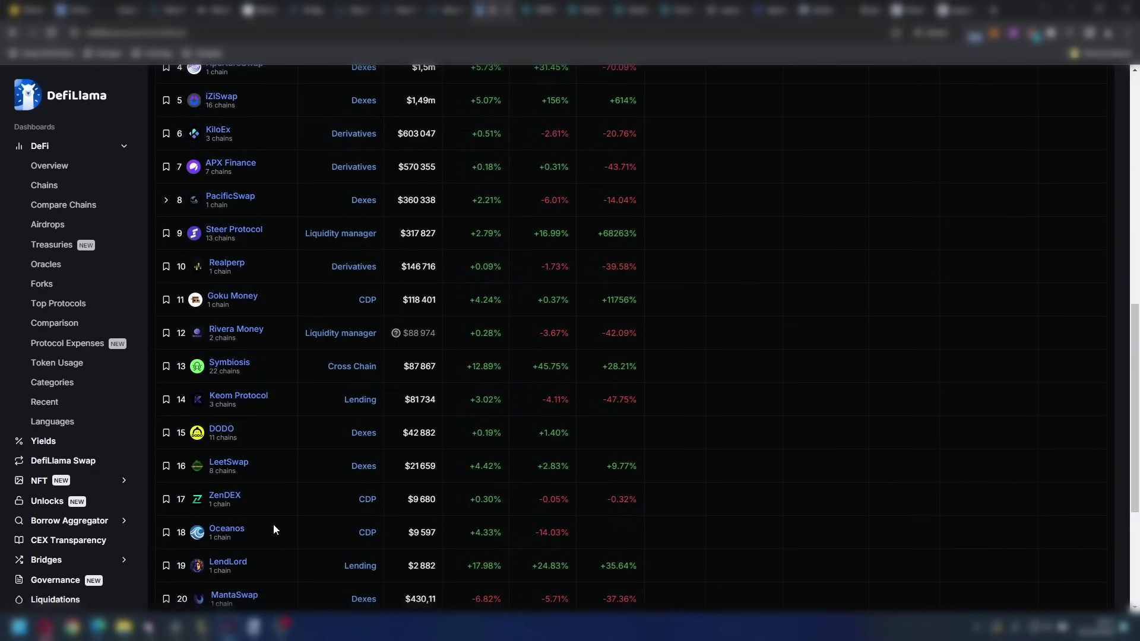